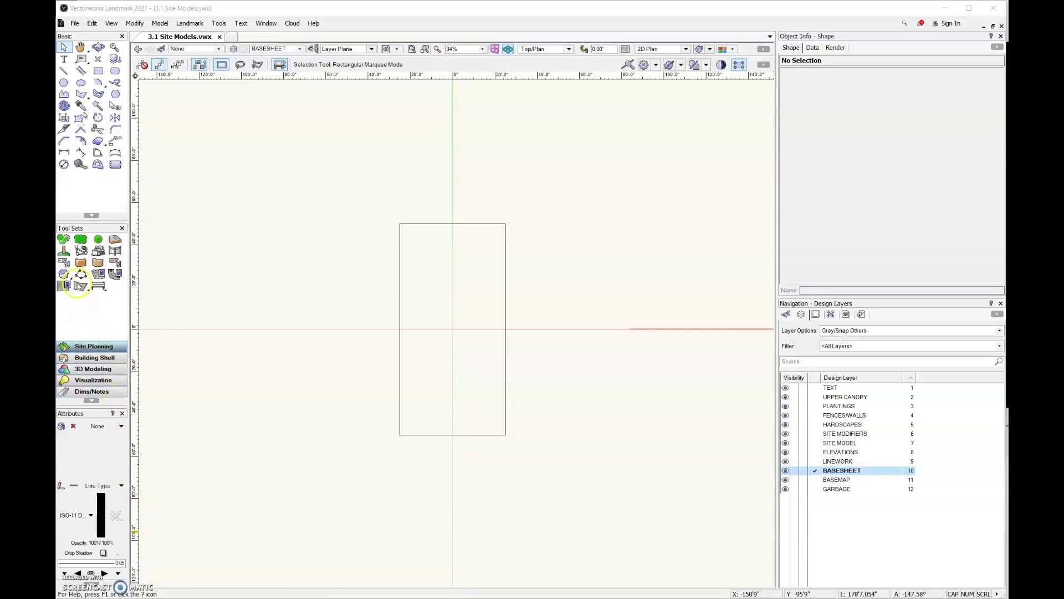
# Activate the Stake tool from the Site Planning tool set.
pyautogui.click(68, 254)
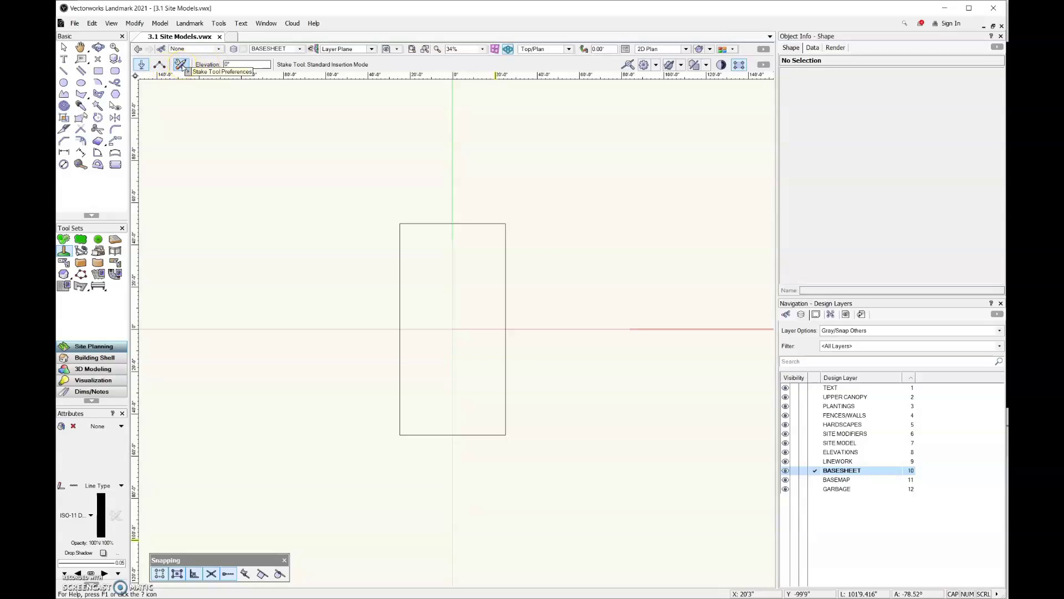
pyautogui.click(180, 65)
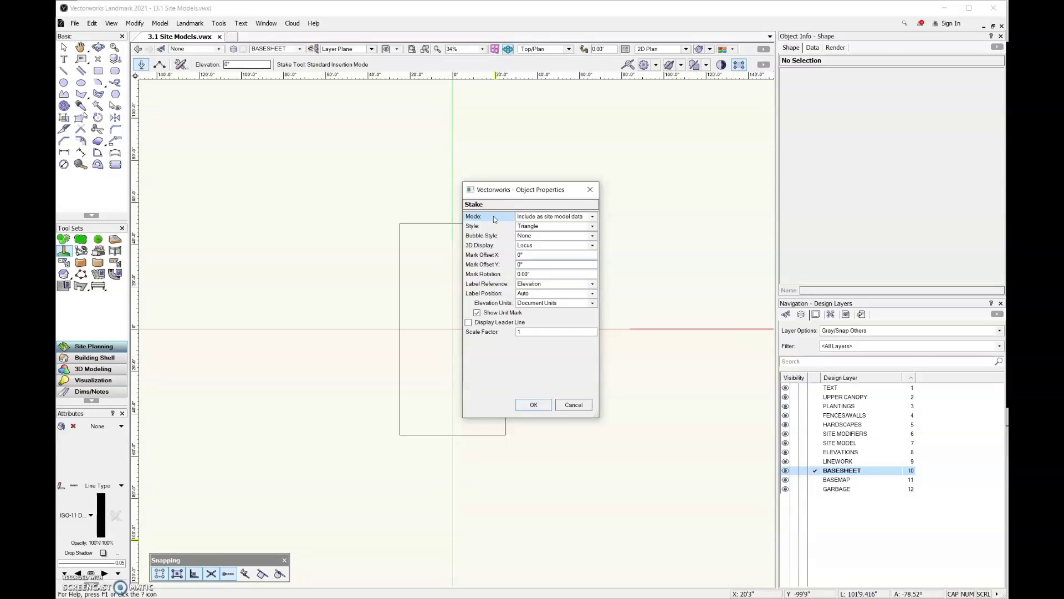
pyautogui.click(592, 216)
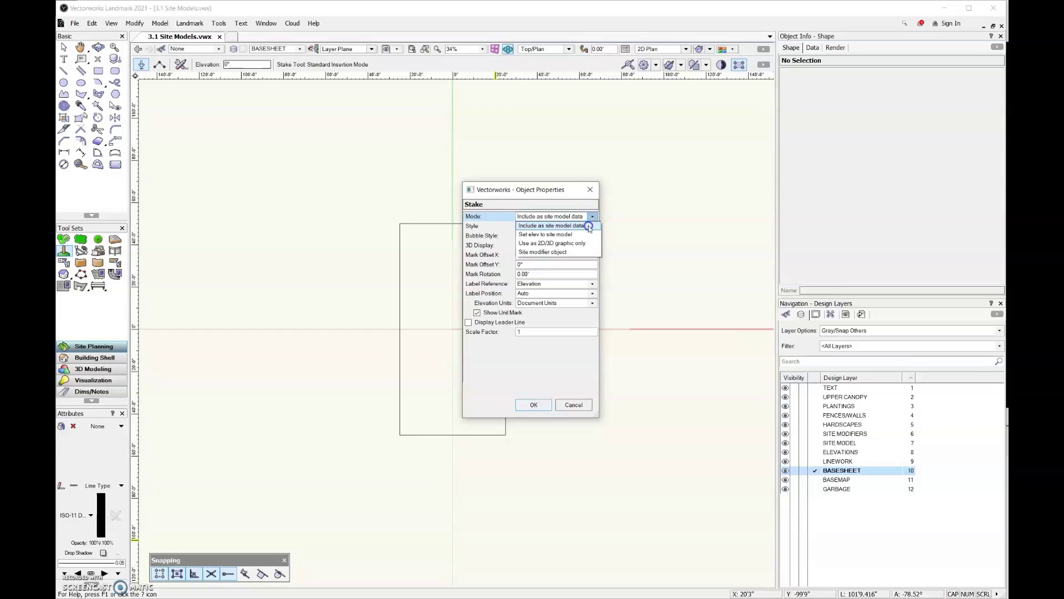
pyautogui.click(589, 226)
pyautogui.click(535, 405)
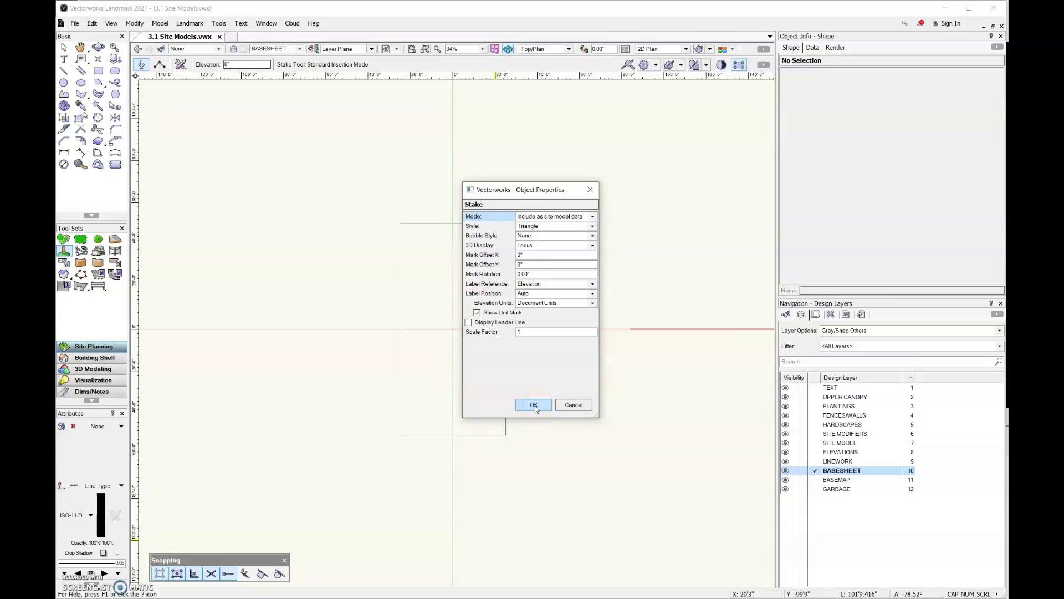
pyautogui.click(535, 405)
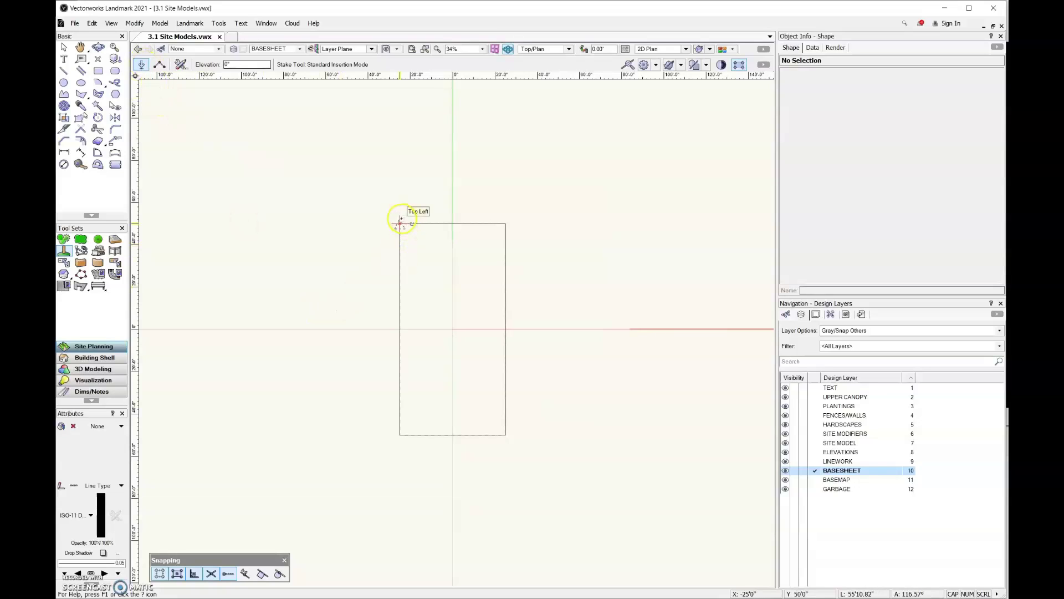
pyautogui.click(402, 223)
pyautogui.click(506, 223)
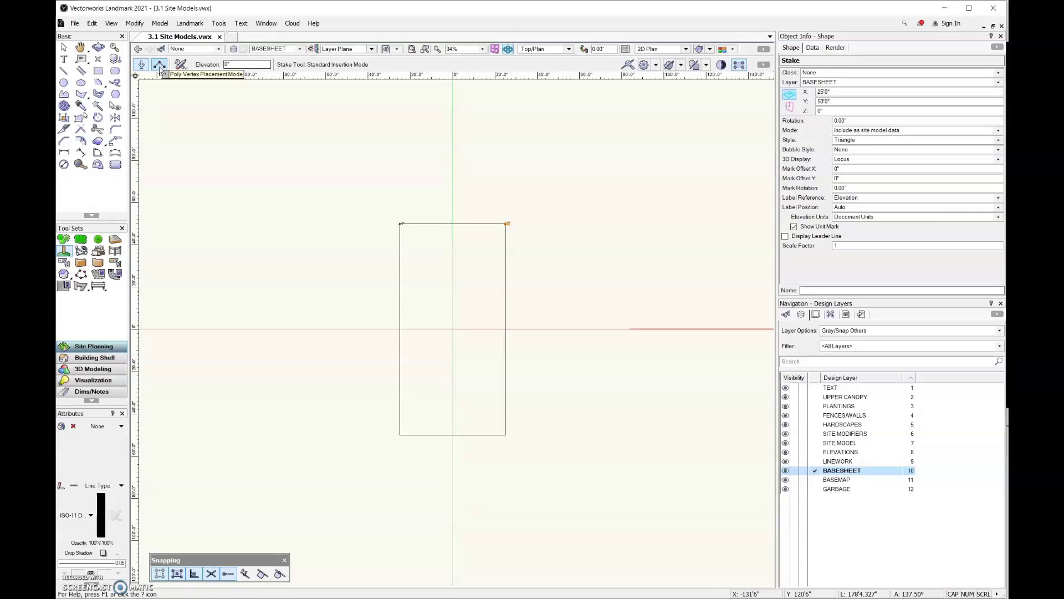
pyautogui.click(161, 65)
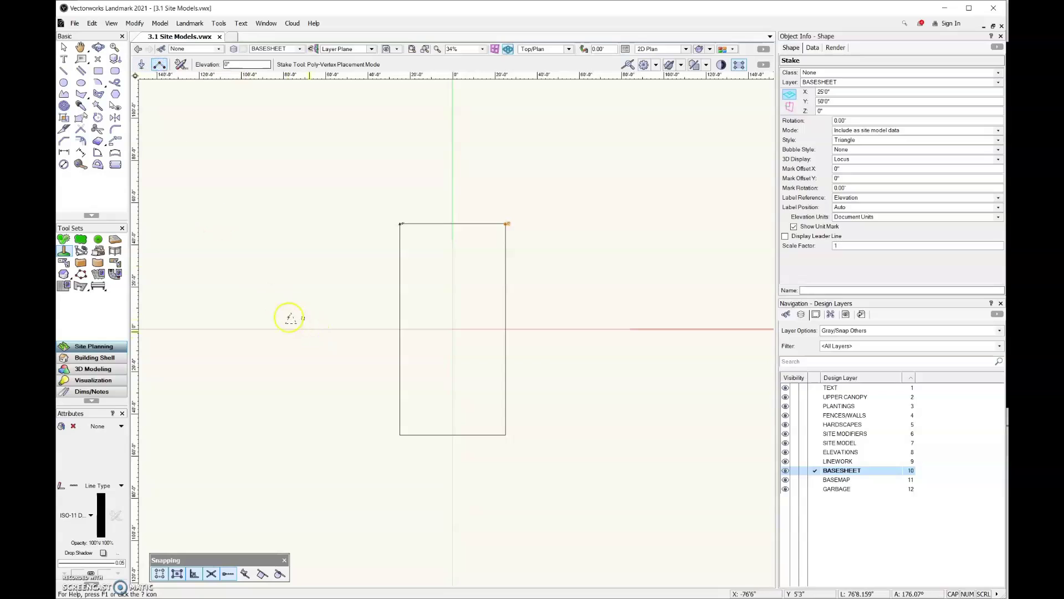
pyautogui.click(287, 316)
pyautogui.click(374, 317)
pyautogui.click(547, 276)
pyautogui.doubleClick(581, 278)
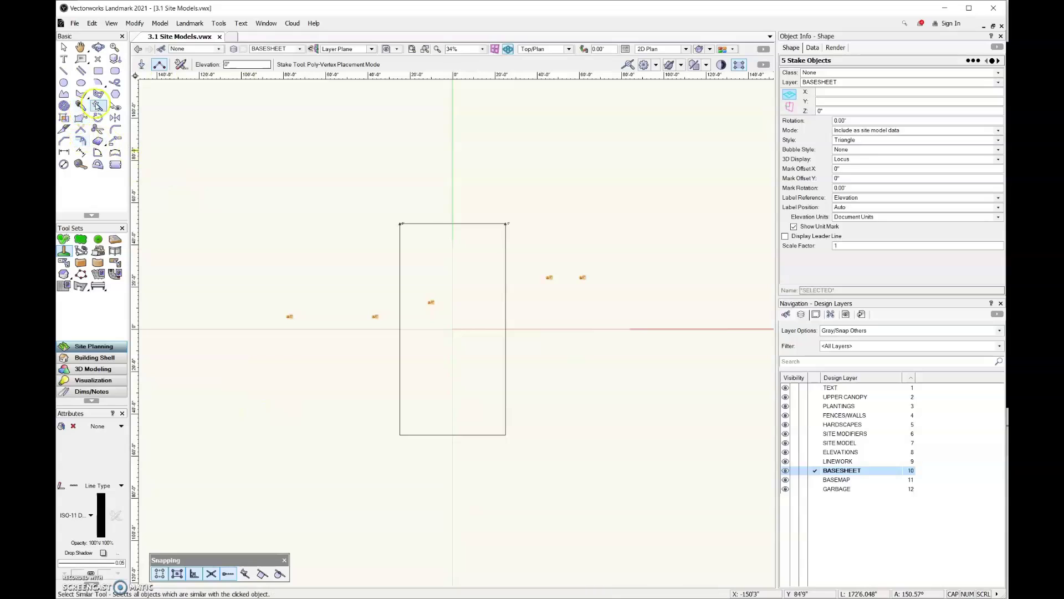
pyautogui.click(97, 105)
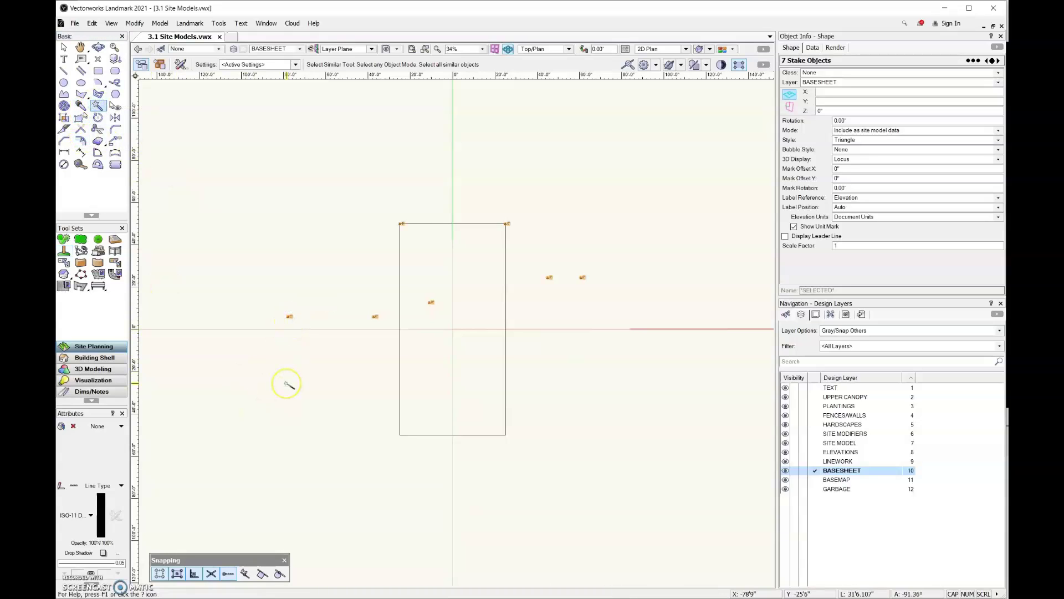
pyautogui.press('Delete')
pyautogui.click(64, 250)
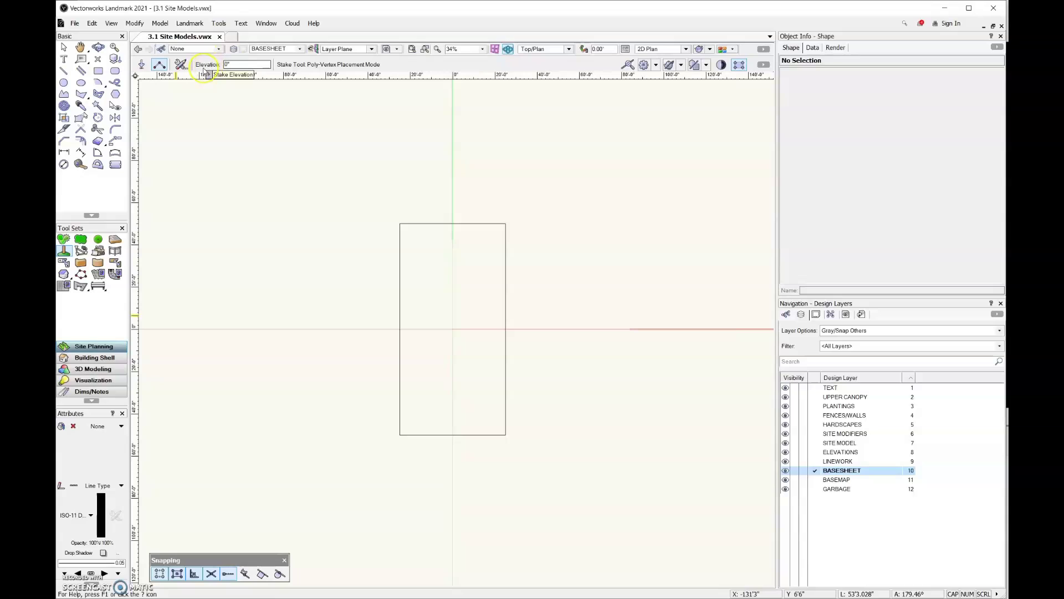
# Enter 3' as the Stake tool's default elevation in the mode bar.
pyautogui.click(204, 70)
pyautogui.click(236, 65)
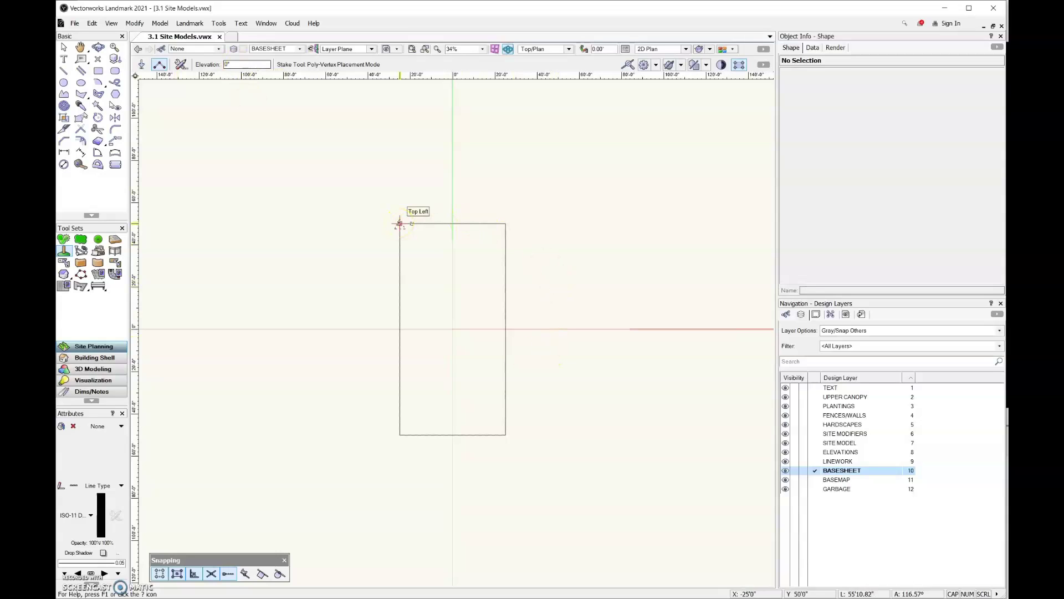
pyautogui.moveTo(400, 223); pyautogui.dragTo(399, 400)
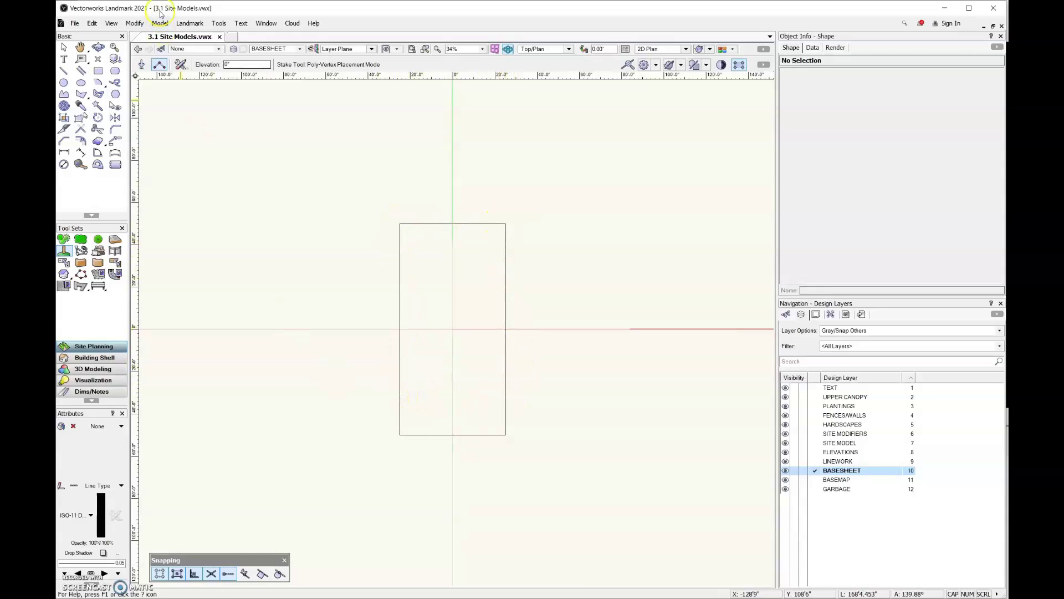
pyautogui.write("3'")
# Place a single stake below the rectangle's centre and change its Z to 1.5 ft.
pyautogui.click(140, 64)
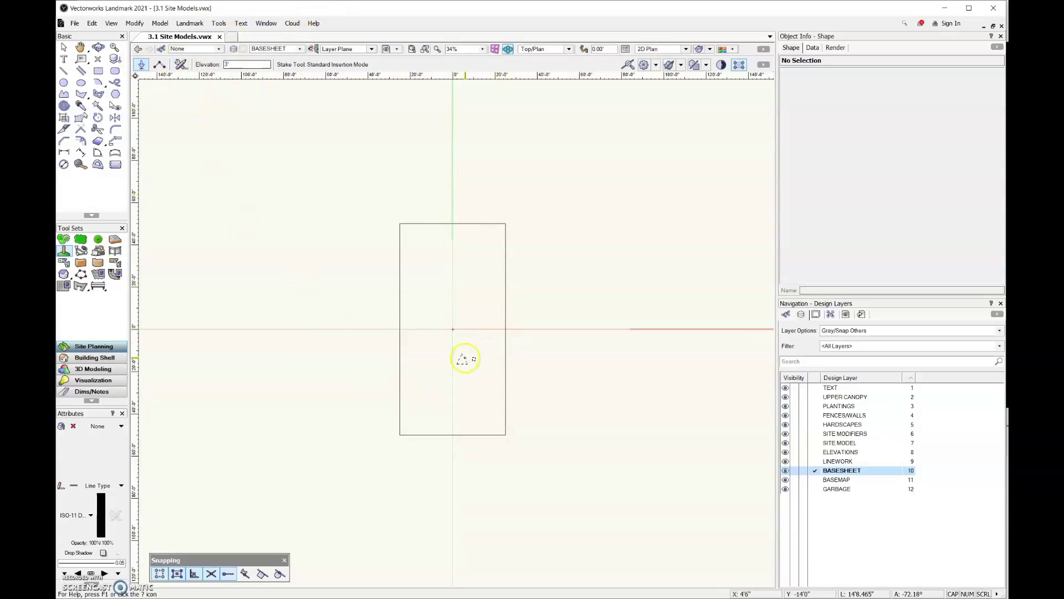
pyautogui.click(456, 361)
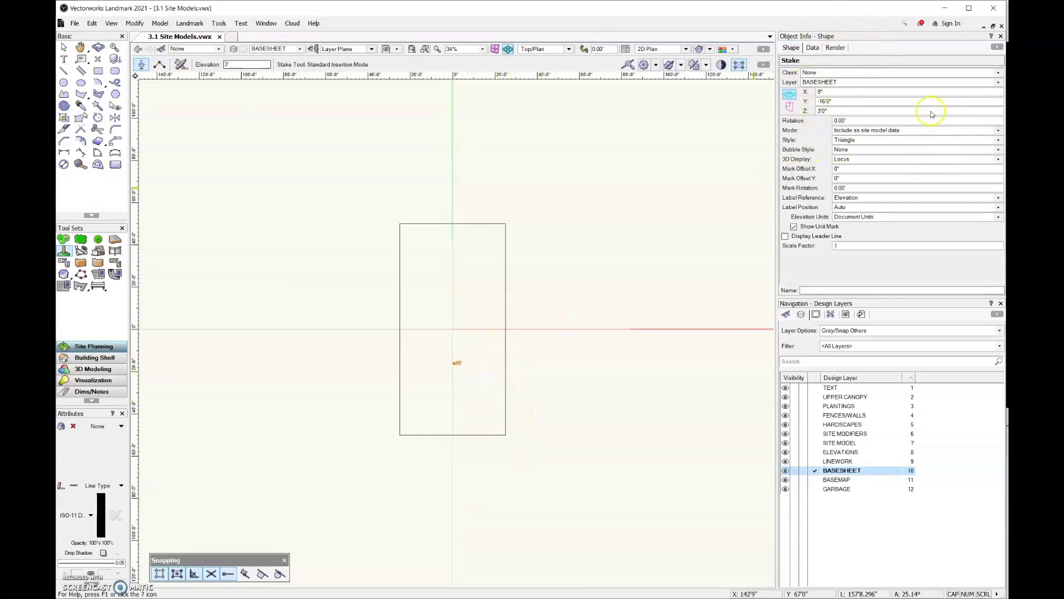
pyautogui.click(820, 116)
pyautogui.doubleClick(834, 111)
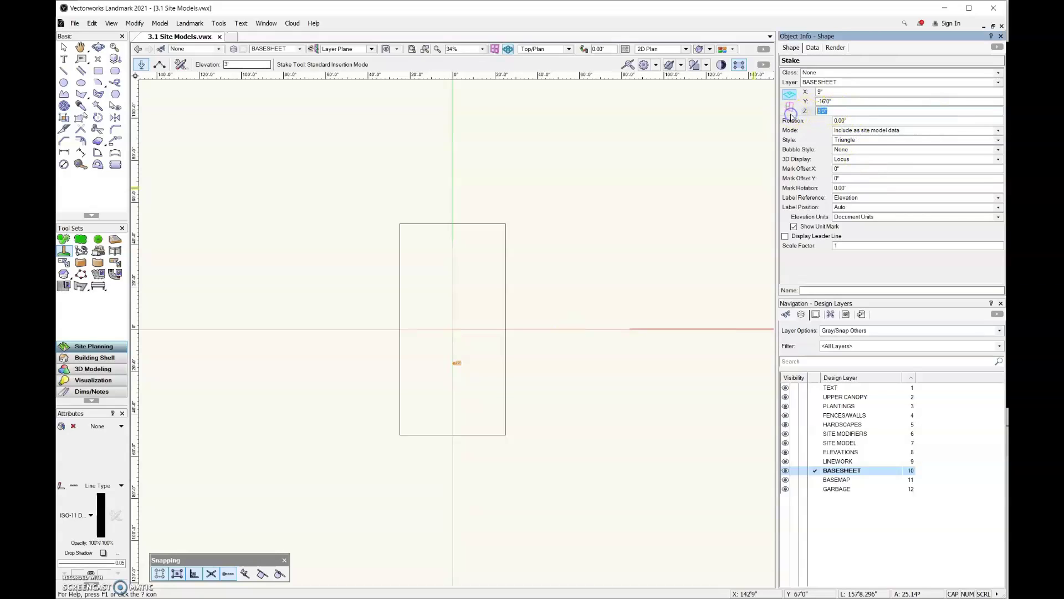
pyautogui.write('1.5')
pyautogui.press('Return')
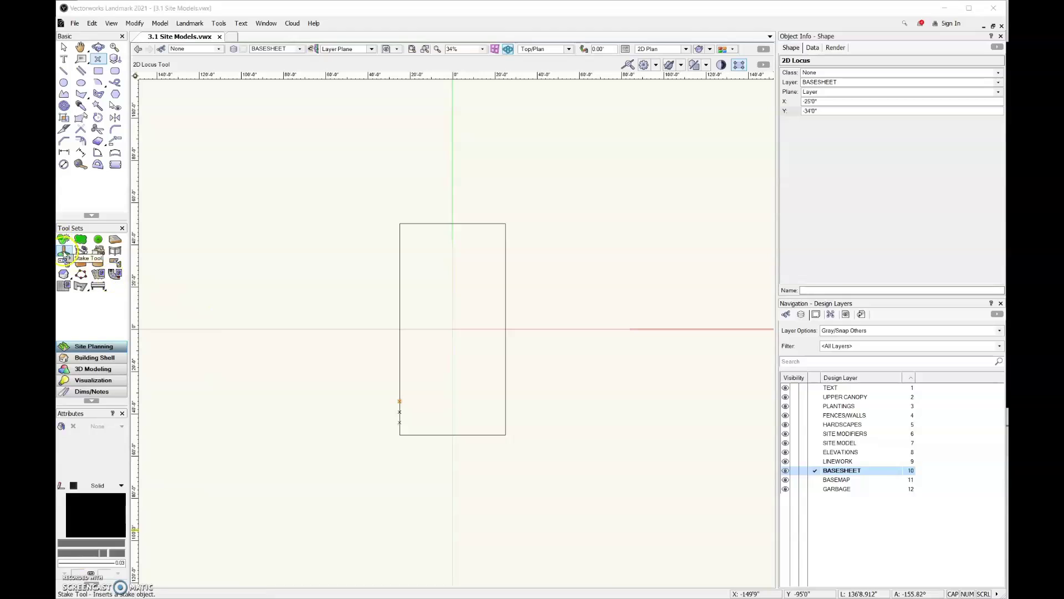
# Set the stake elevation to 1' and place a stake at the rectangle's bottom-left corner.
pyautogui.click(65, 251)
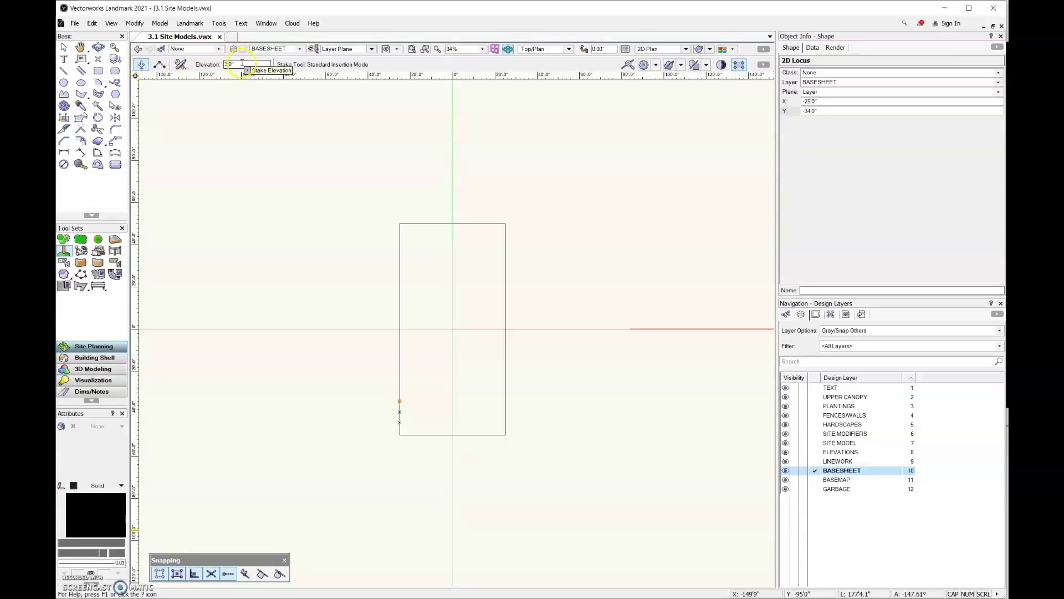
pyautogui.click(246, 66)
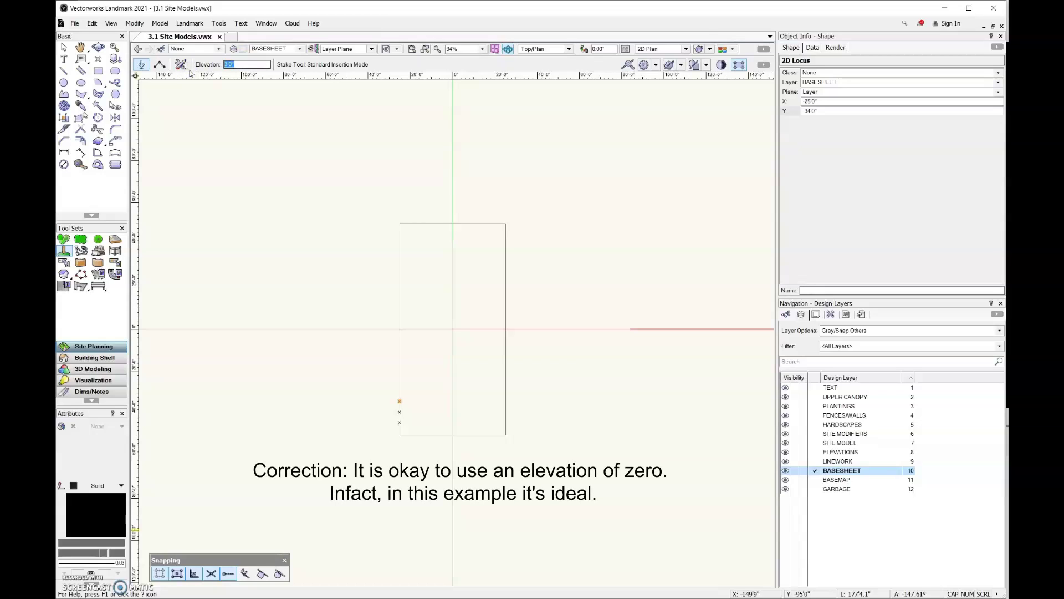
pyautogui.write('25')
pyautogui.press('BackSpace')
pyautogui.press('BackSpace')
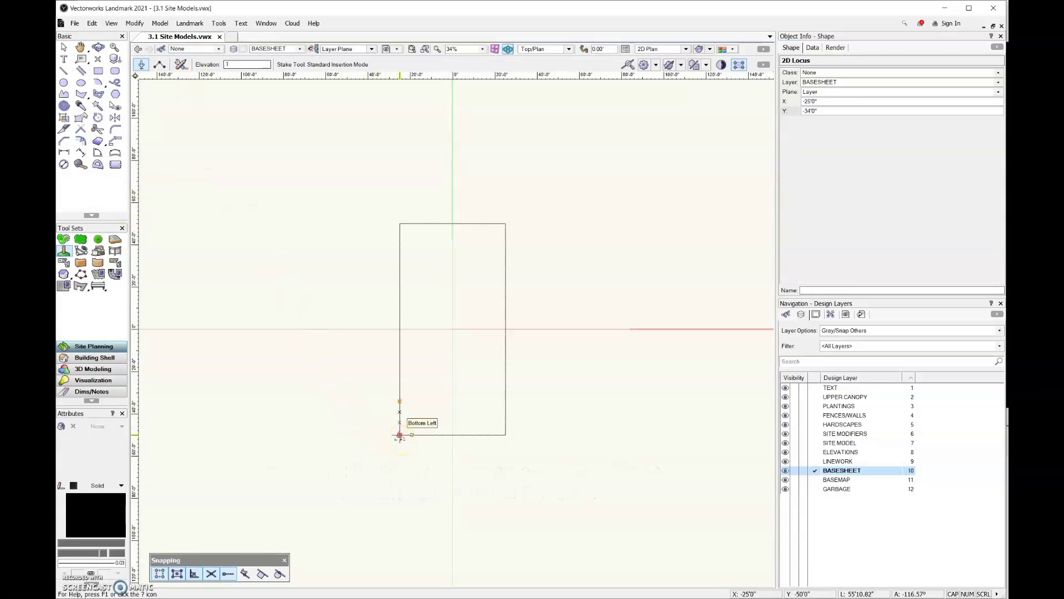
pyautogui.click(399, 436)
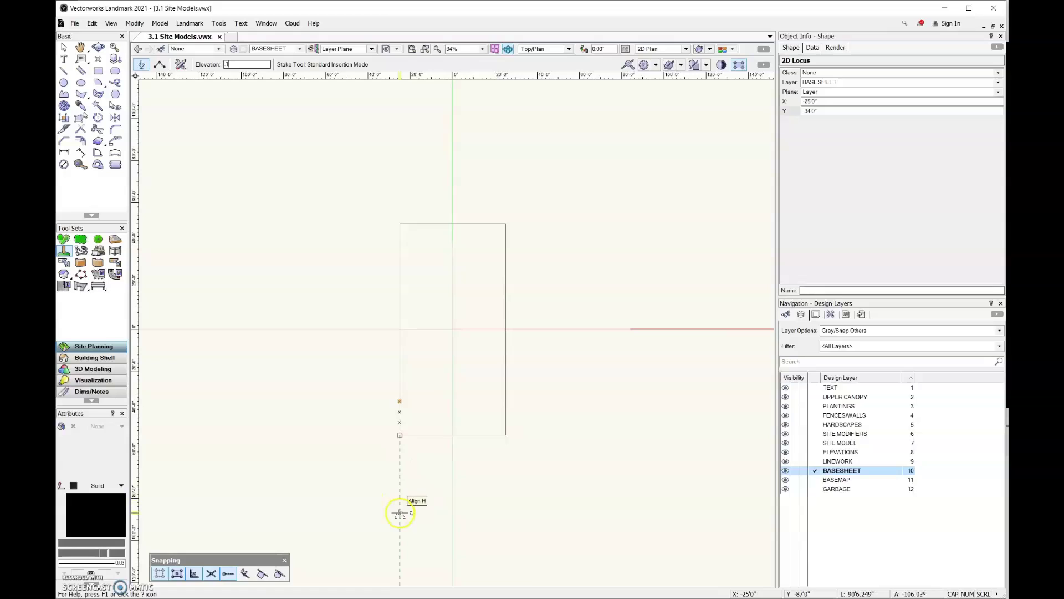
pyautogui.scroll(-1, 197, 438)
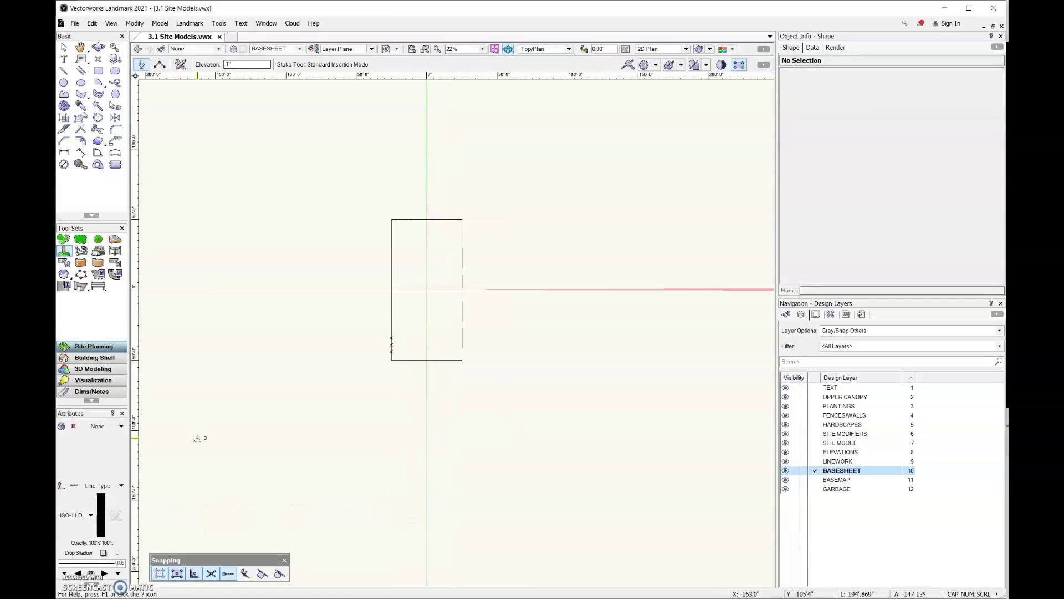
# Place aligned 1 ft stakes below-left, below-right, left and right of the property.
pyautogui.click(197, 438)
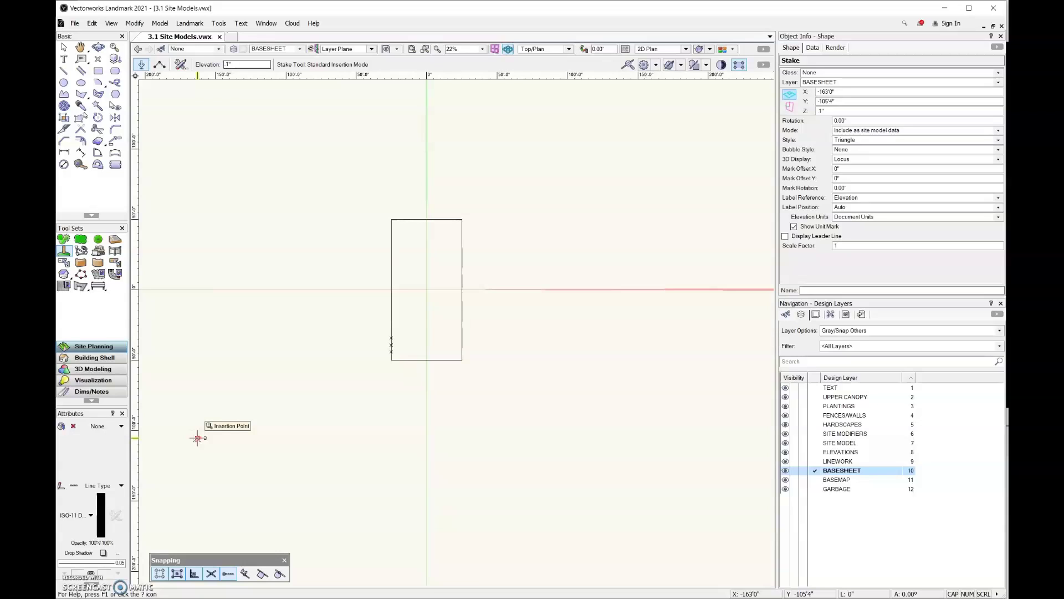
pyautogui.moveTo(198, 438); pyautogui.dragTo(276, 433)
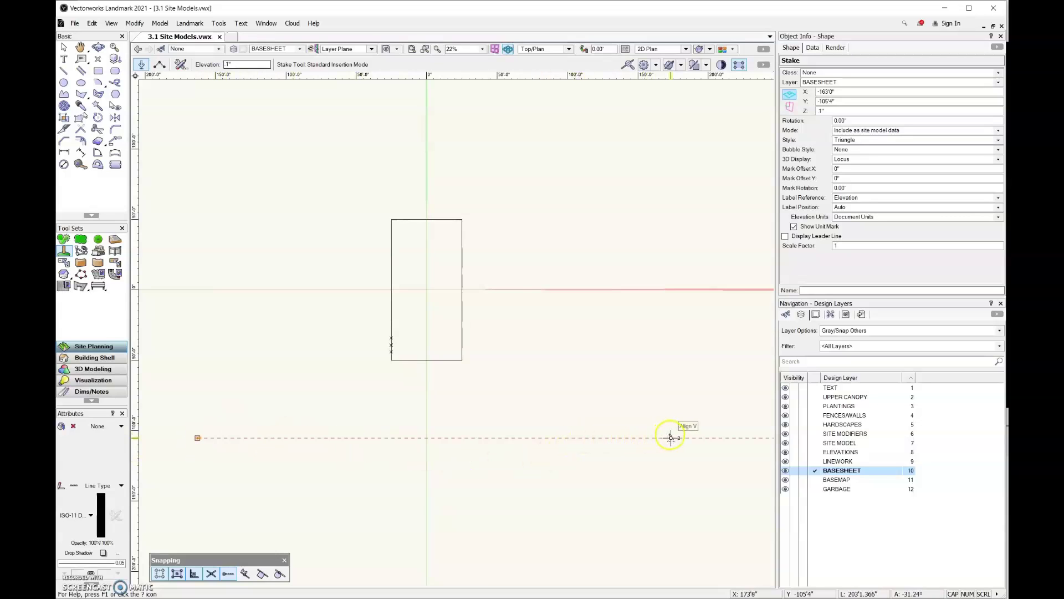
pyautogui.press('Escape')
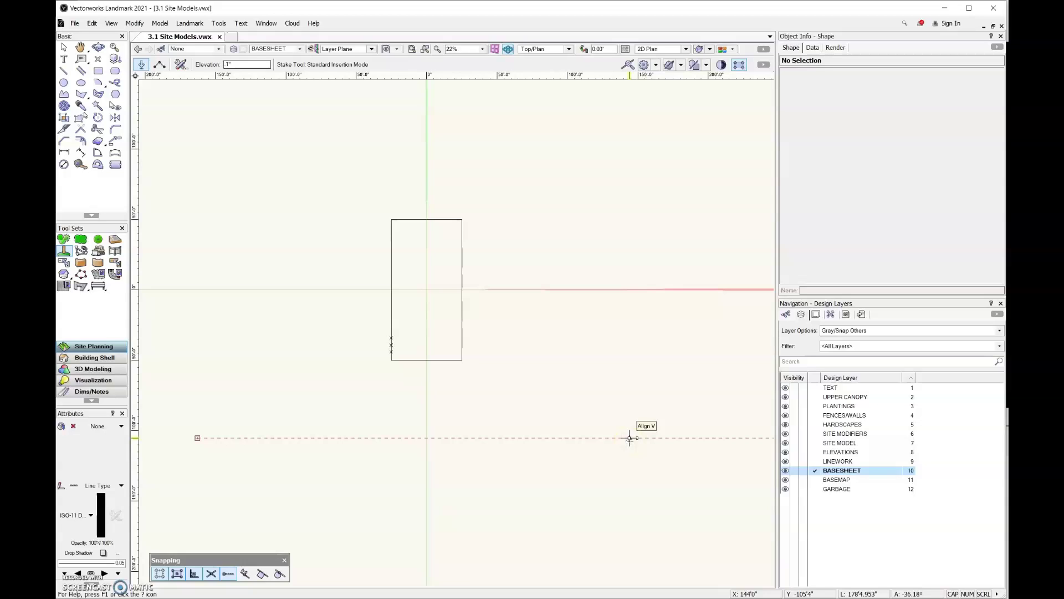
pyautogui.click(629, 438)
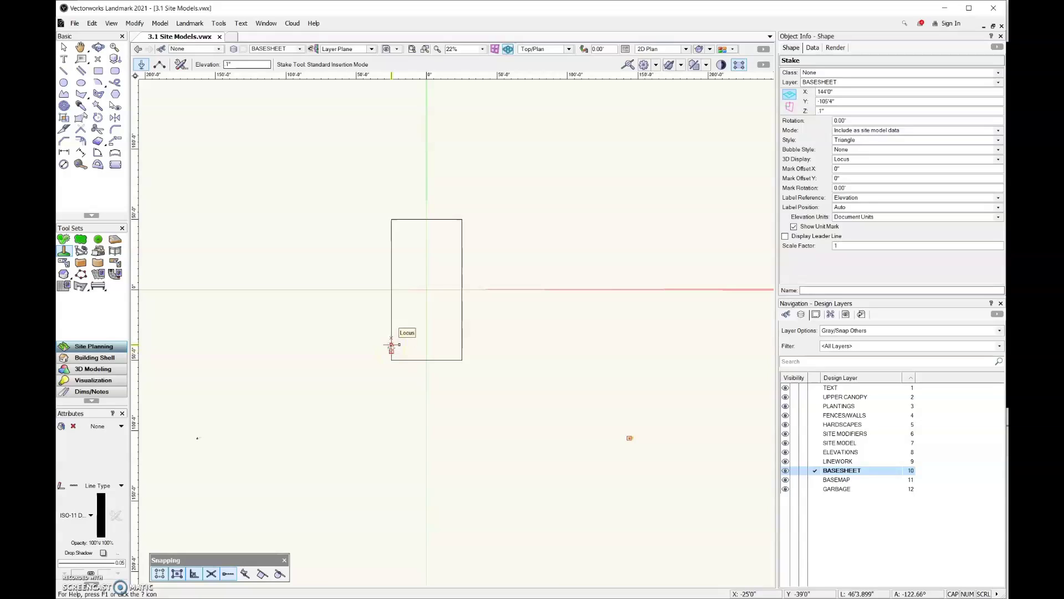
pyautogui.click(391, 346)
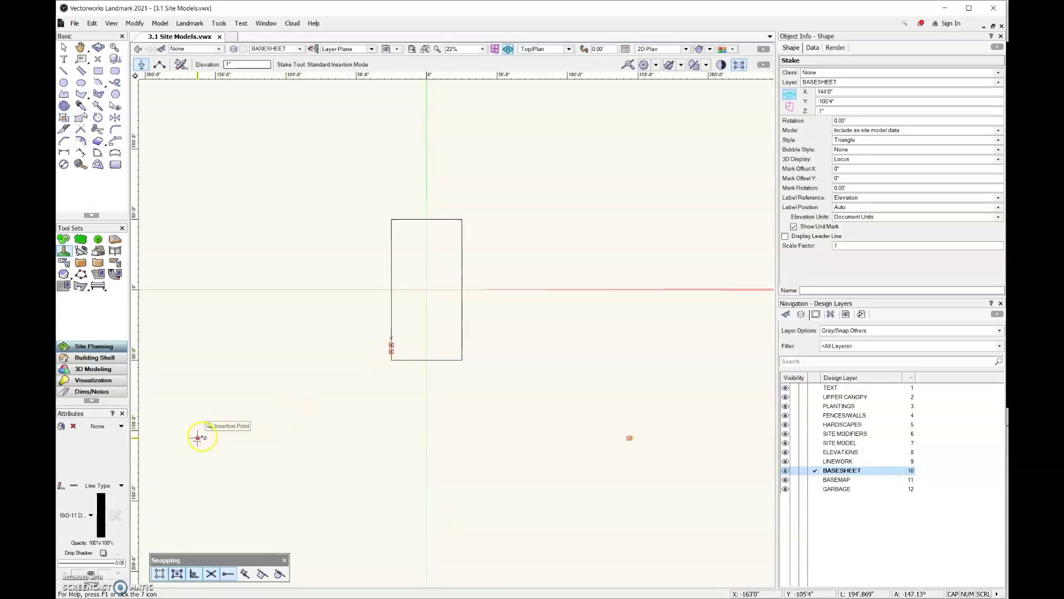
pyautogui.click(197, 437)
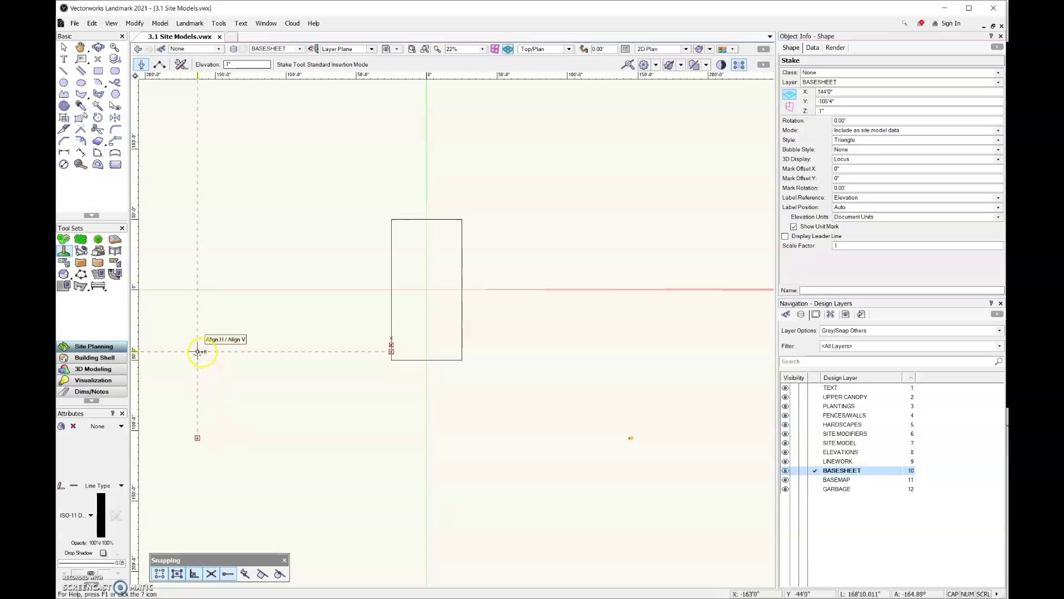
pyautogui.click(198, 351)
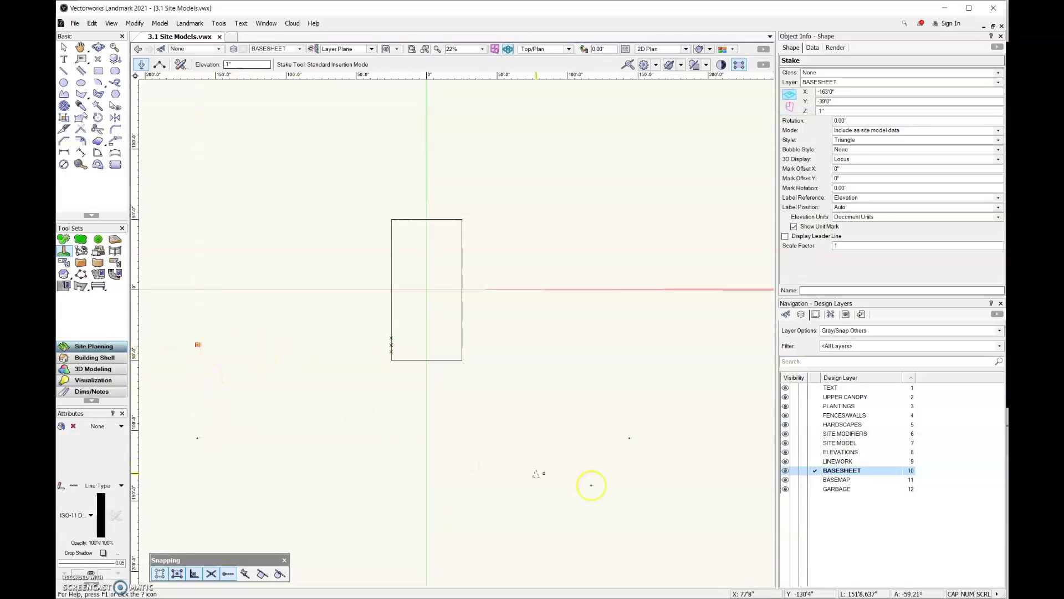
pyautogui.click(630, 344)
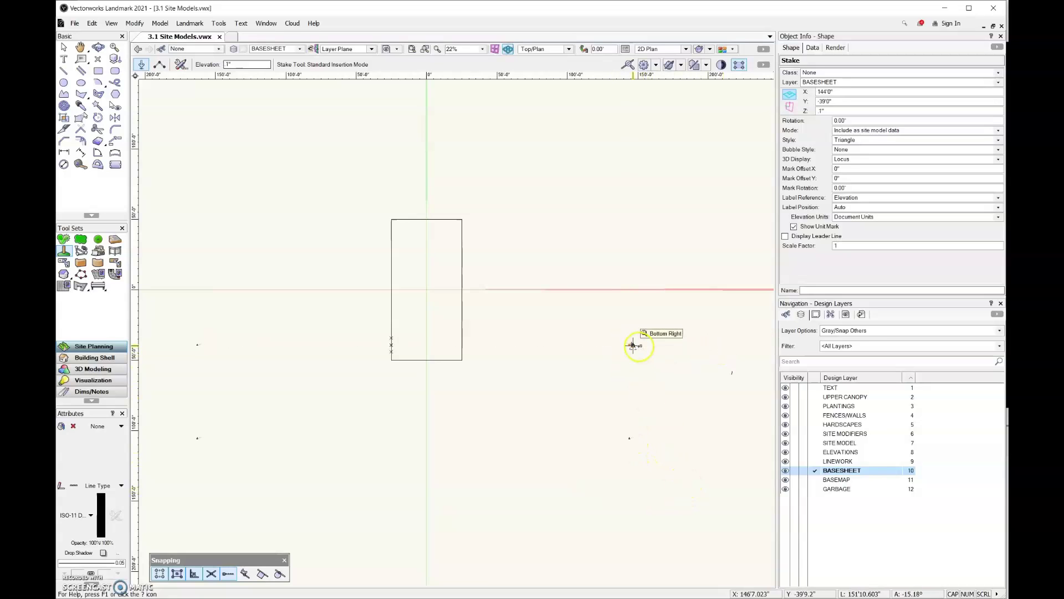
# Switch elevation to 3' and place stakes left, right, above-right and above-left of the property.
pyautogui.doubleClick(235, 66)
pyautogui.write('3')
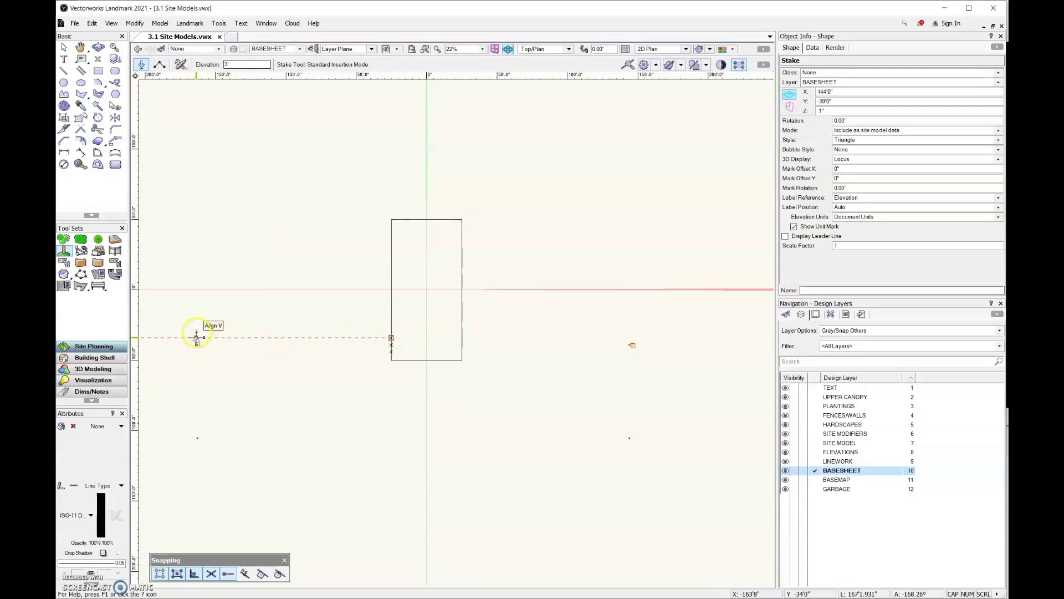
pyautogui.click(197, 337)
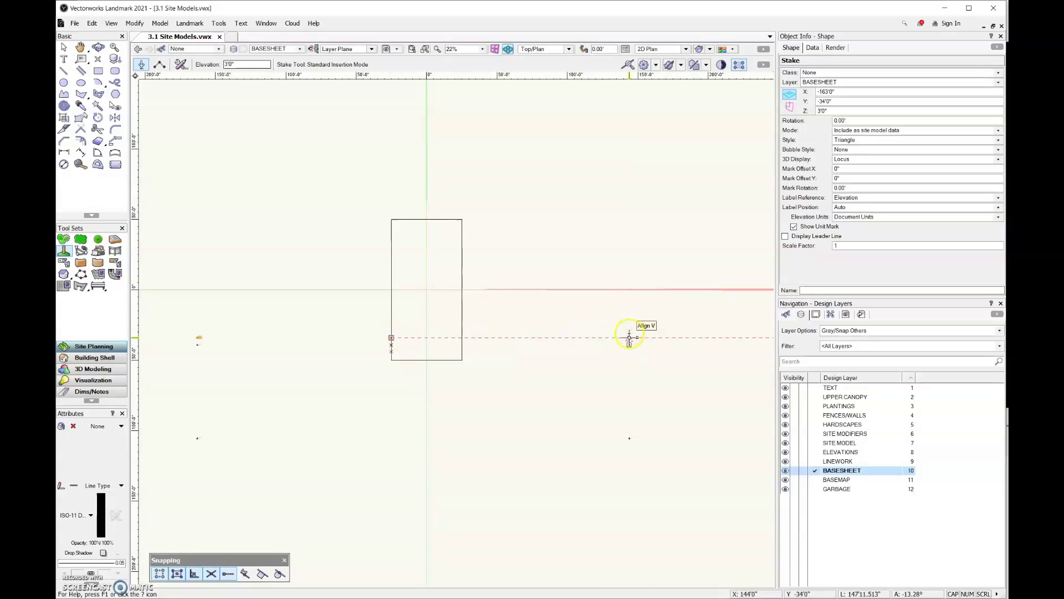
pyautogui.scroll(2, 630, 337)
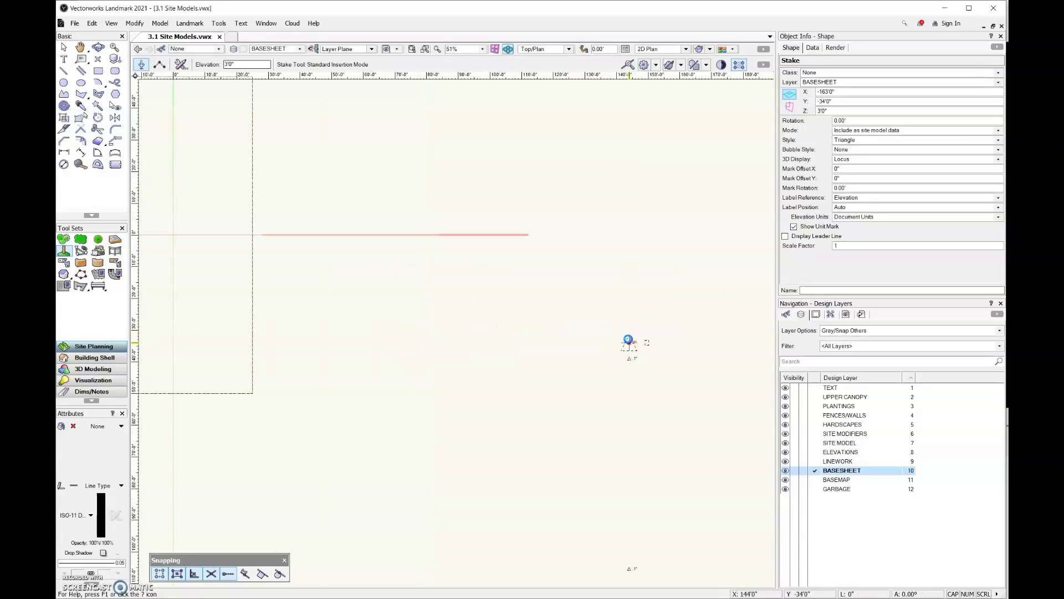
pyautogui.click(629, 340)
pyautogui.hotkey('ctrl', 'z')
pyautogui.hotkey('ctrl', 'y')
pyautogui.scroll(-2, 630, 342)
pyautogui.scroll(-1, 629, 341)
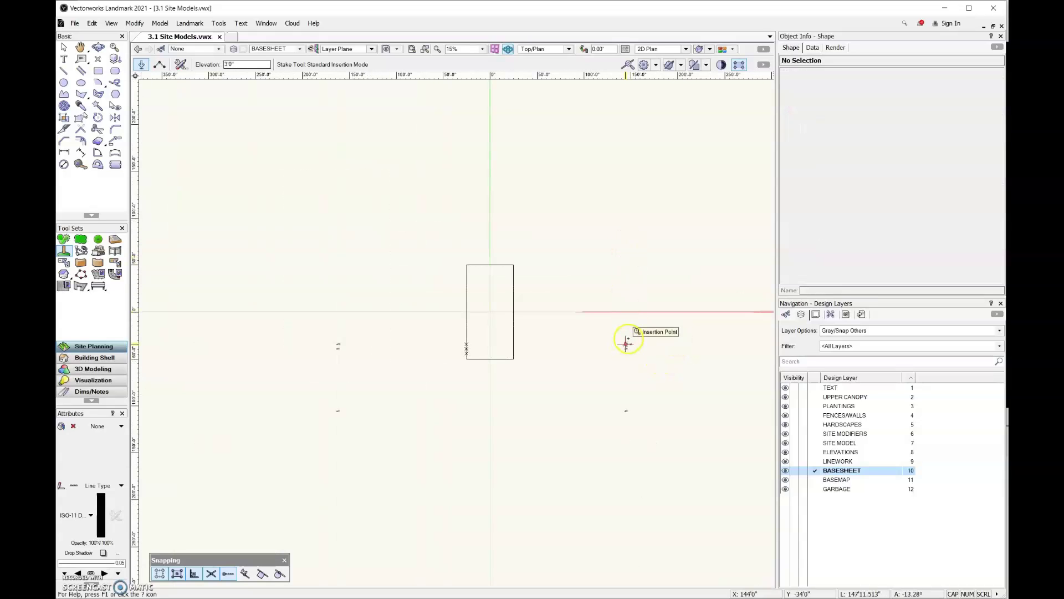
pyautogui.click(626, 204)
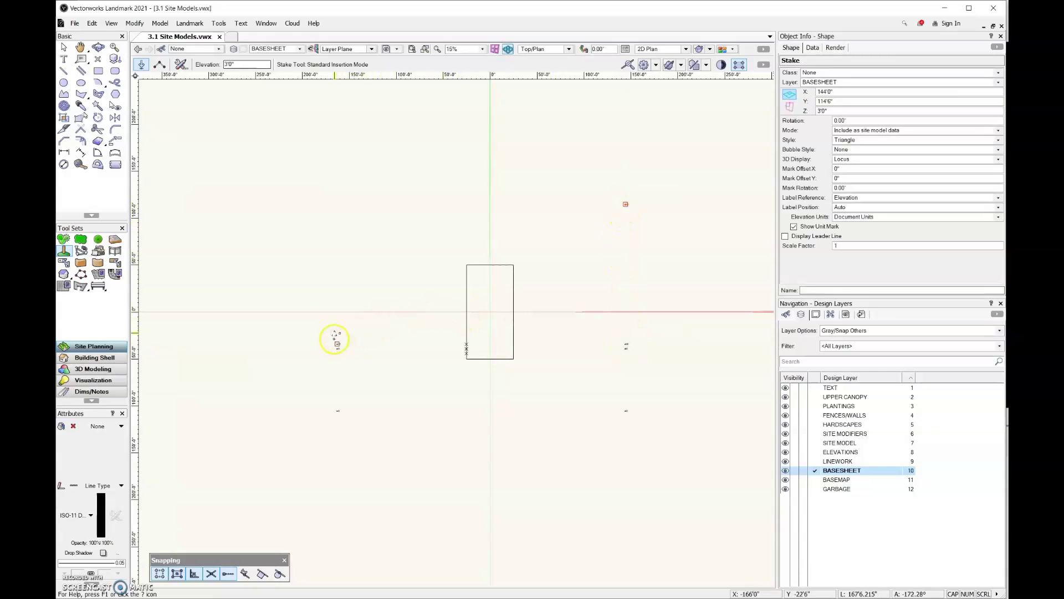
pyautogui.click(337, 203)
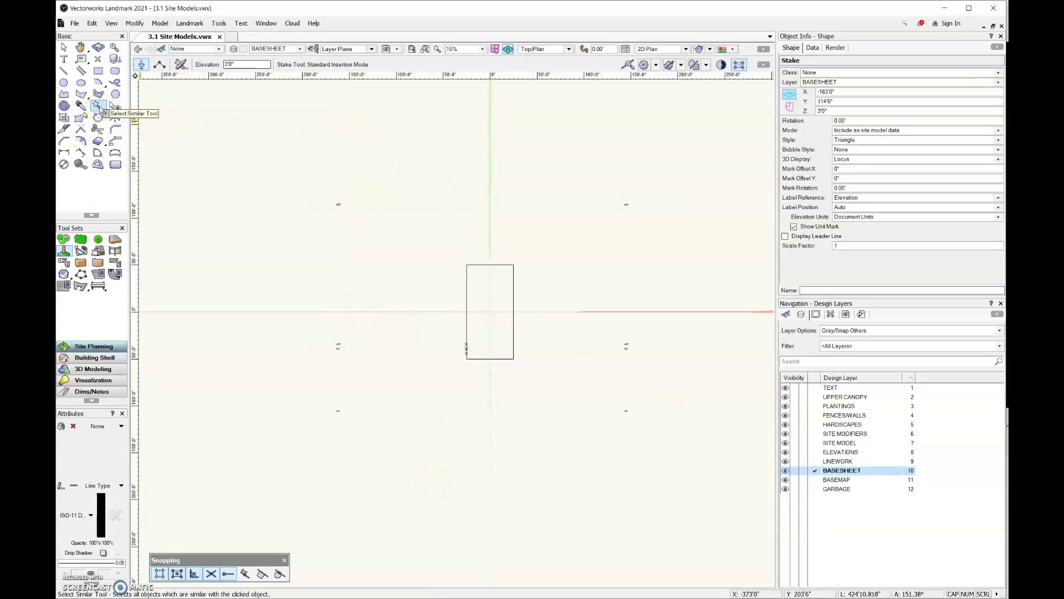
# Use Select Similar on one stake to select all eight Stake objects.
pyautogui.click(97, 106)
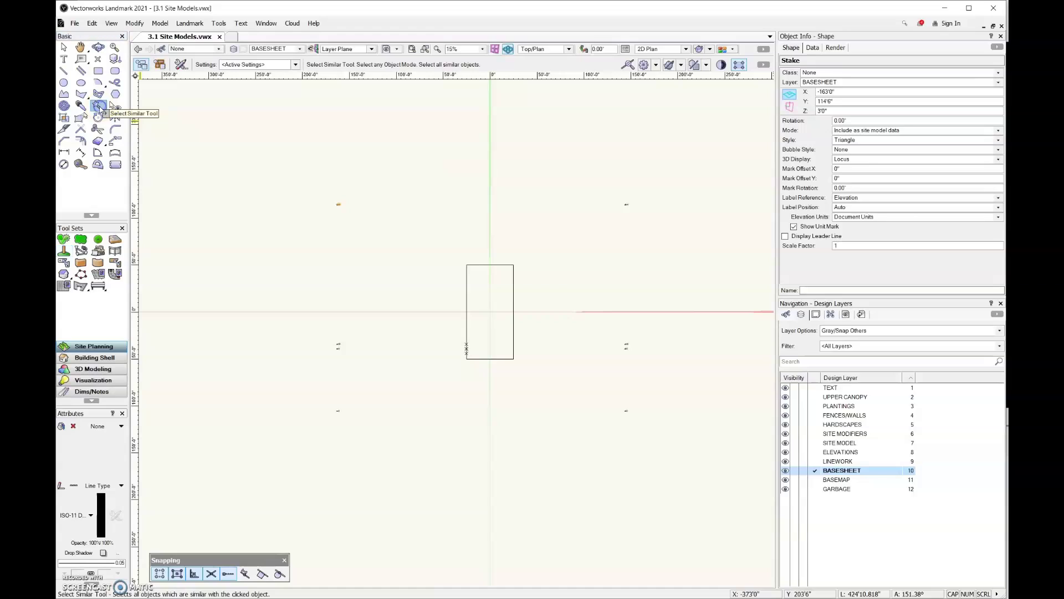
pyautogui.click(338, 205)
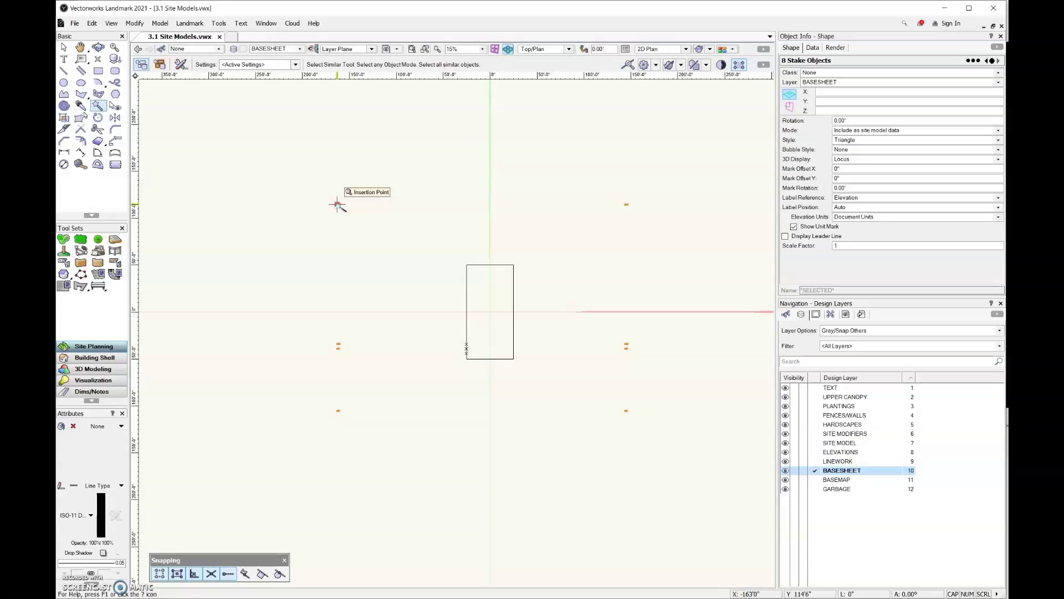
# Tilt the plan with the Flyover tool into a 3D perspective near eye height.
pyautogui.click(98, 48)
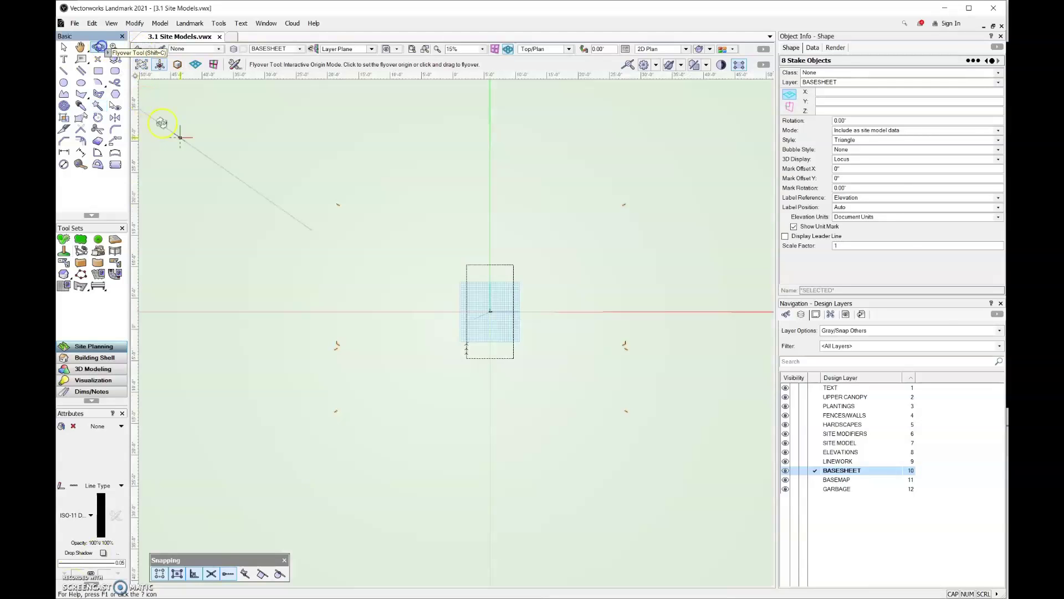
pyautogui.moveTo(618, 477)
pyautogui.mouseDown()
pyautogui.moveTo(412, 247)
pyautogui.moveTo(371, 250)
pyautogui.moveTo(386, 255)
pyautogui.mouseUp()
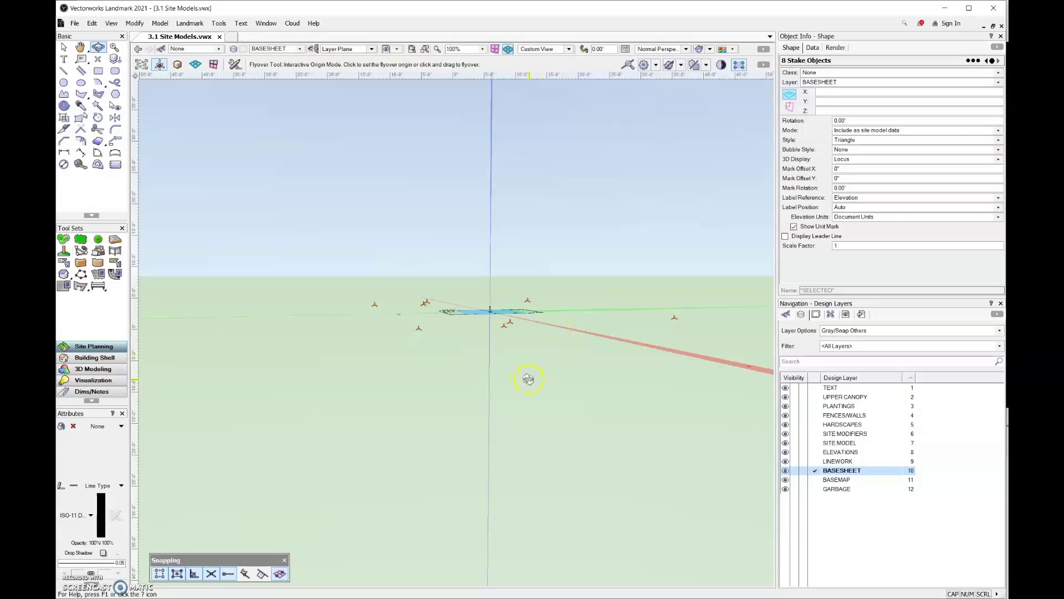
pyautogui.moveTo(528, 379)
pyautogui.mouseDown()
pyautogui.moveTo(541, 357)
pyautogui.moveTo(499, 375)
pyautogui.moveTo(508, 391)
pyautogui.moveTo(499, 394)
pyautogui.mouseUp()
pyautogui.press('x')
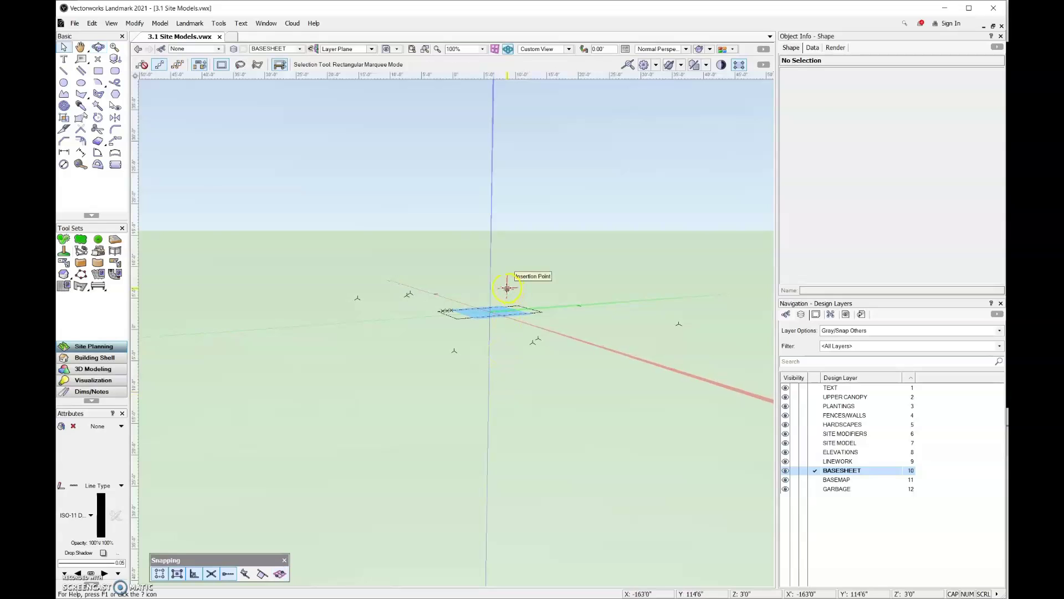
pyautogui.click(507, 288)
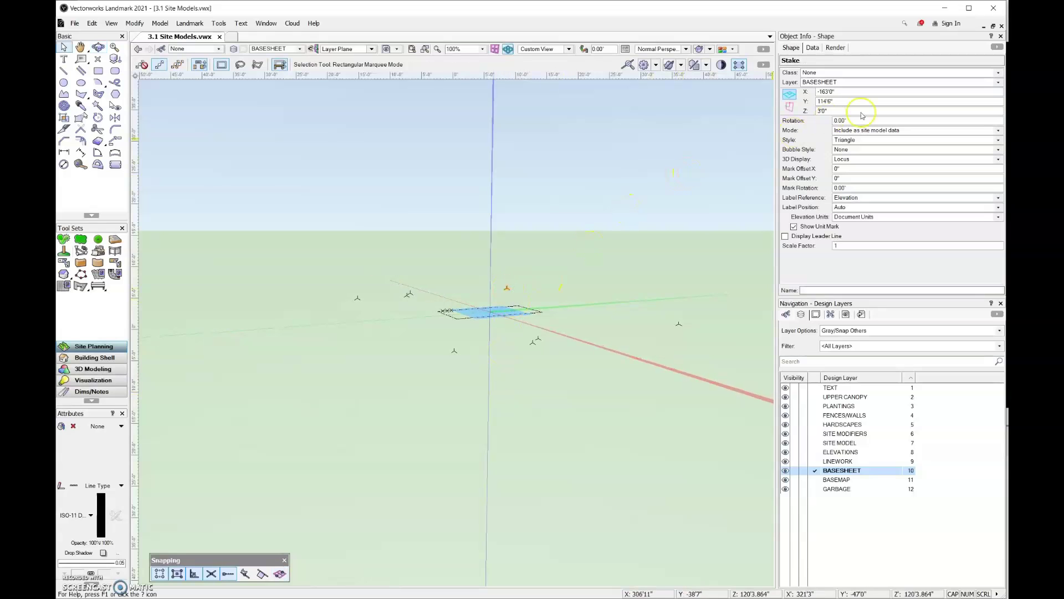
pyautogui.click(797, 114)
pyautogui.write('0')
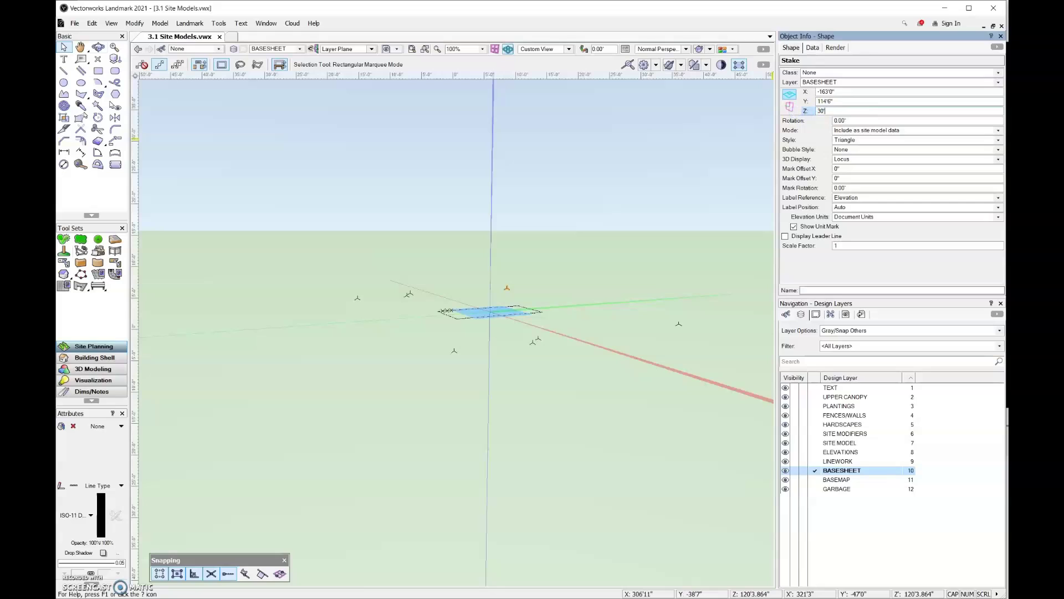
pyautogui.press('Return')
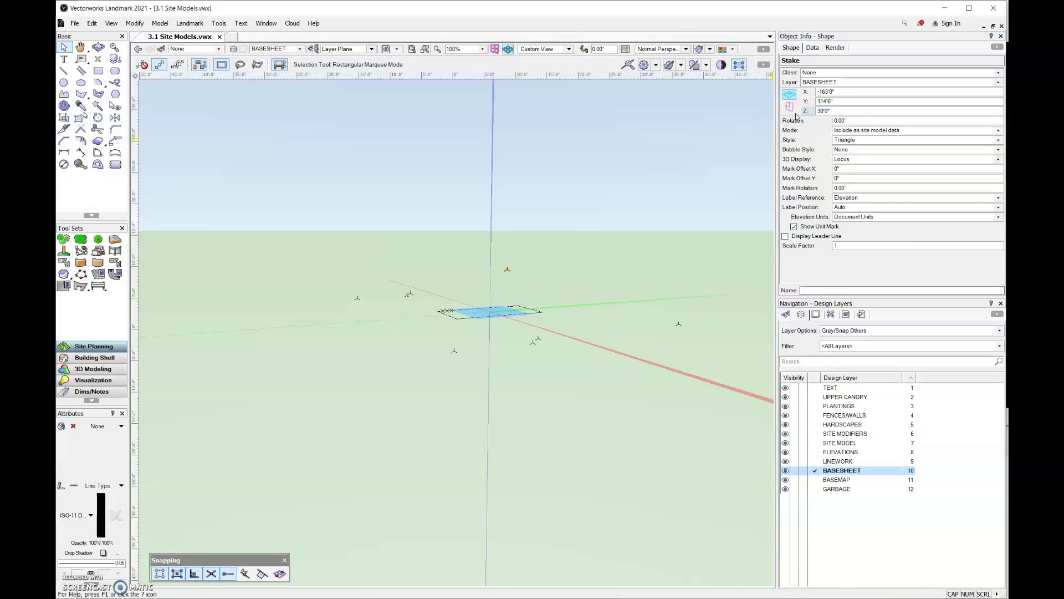
pyautogui.press('c')
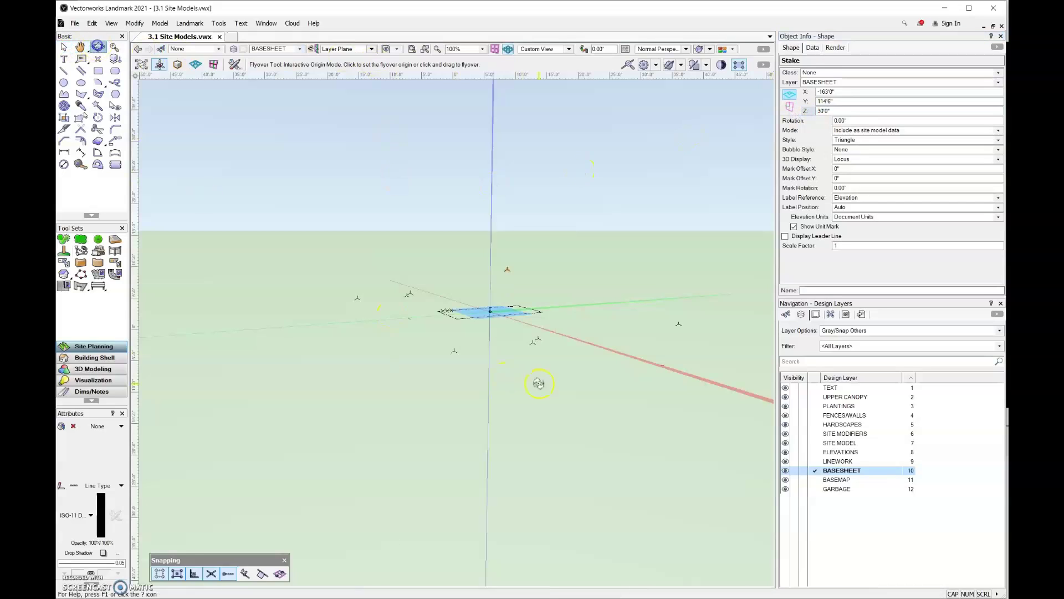
pyautogui.moveTo(540, 383)
pyautogui.mouseDown()
pyautogui.moveTo(615, 361)
pyautogui.moveTo(572, 371)
pyautogui.mouseUp()
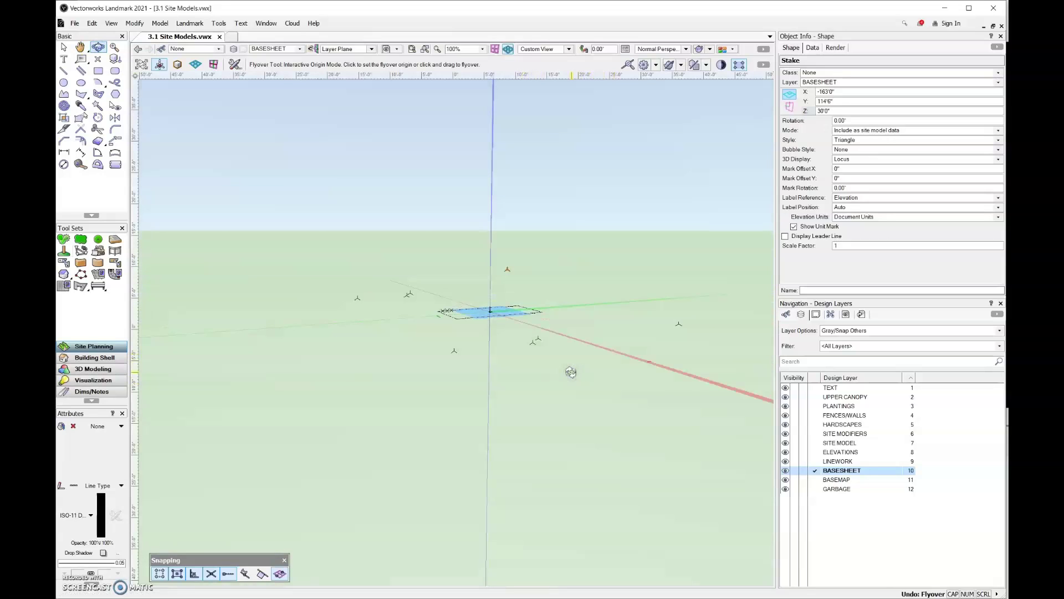